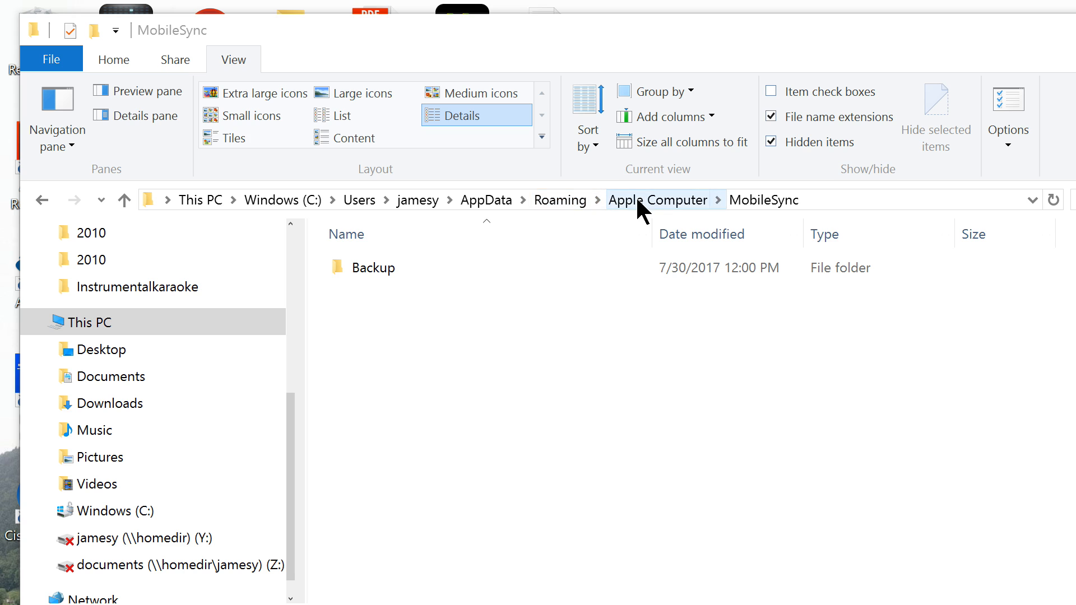
# Rename MobileSync's Backup folder to Backup_old by appending _old to its name.
pyautogui.click(435, 272)
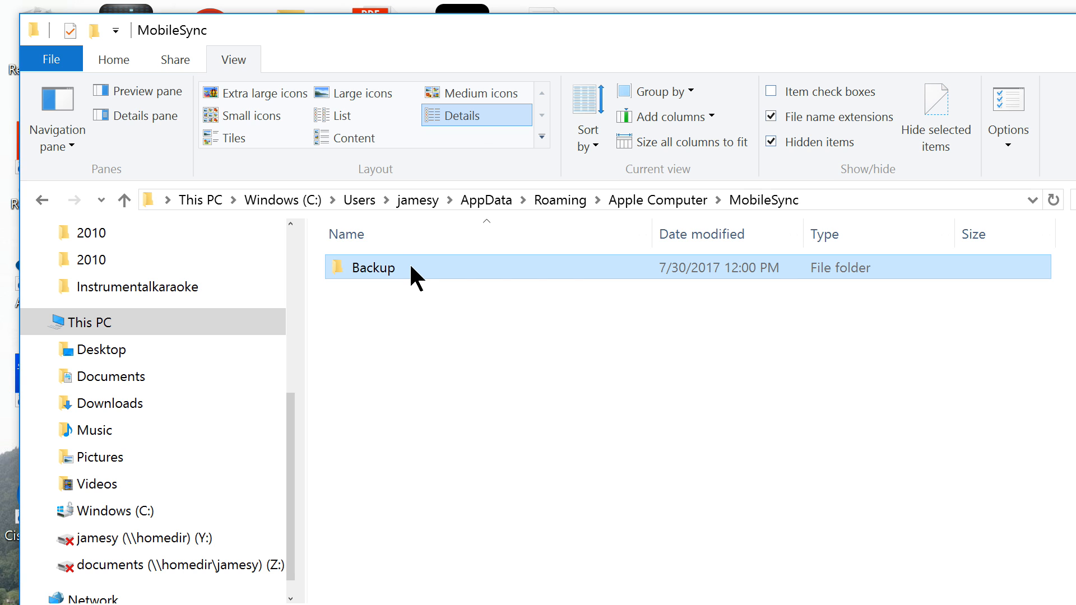
pyautogui.click(408, 264)
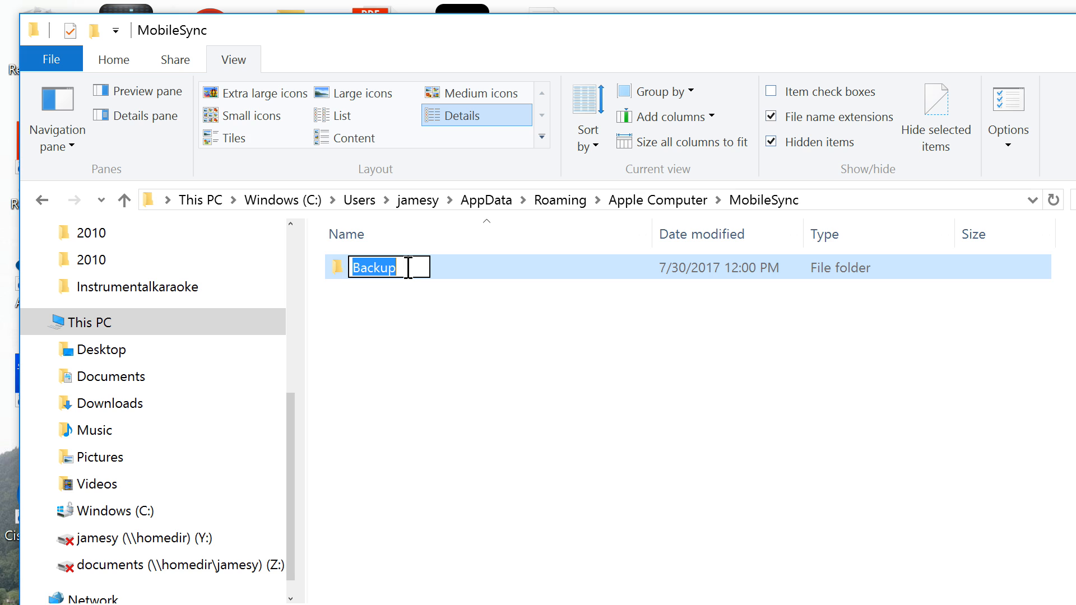
pyautogui.press('End')
pyautogui.write('_old')
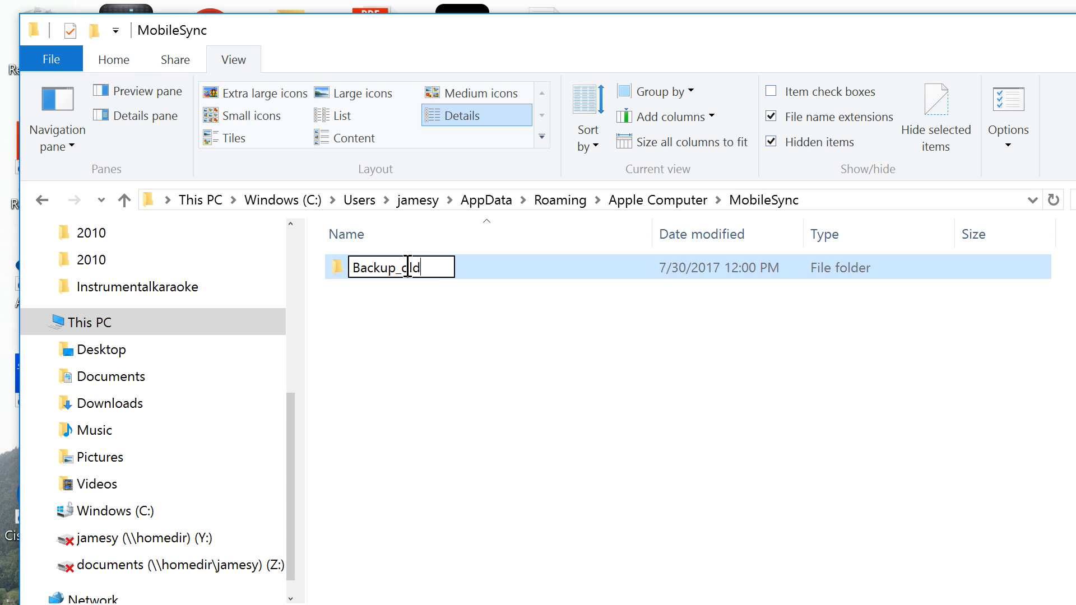
pyautogui.press('Return')
pyautogui.click(421, 290)
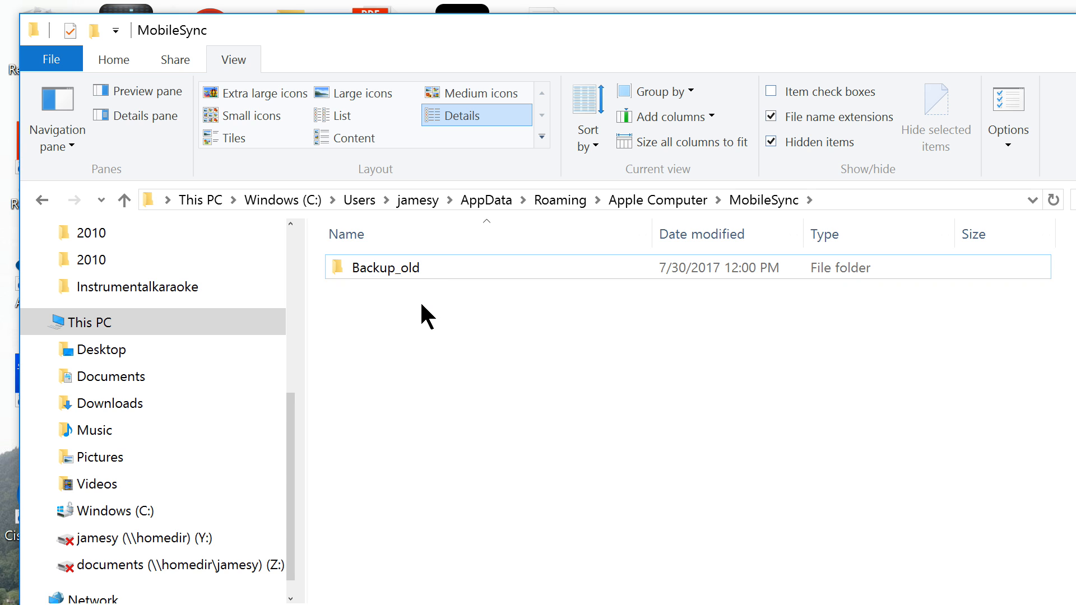
# Create a new empty folder named Backup in MobileSync beside Backup_old.
pyautogui.rightClick(411, 315)
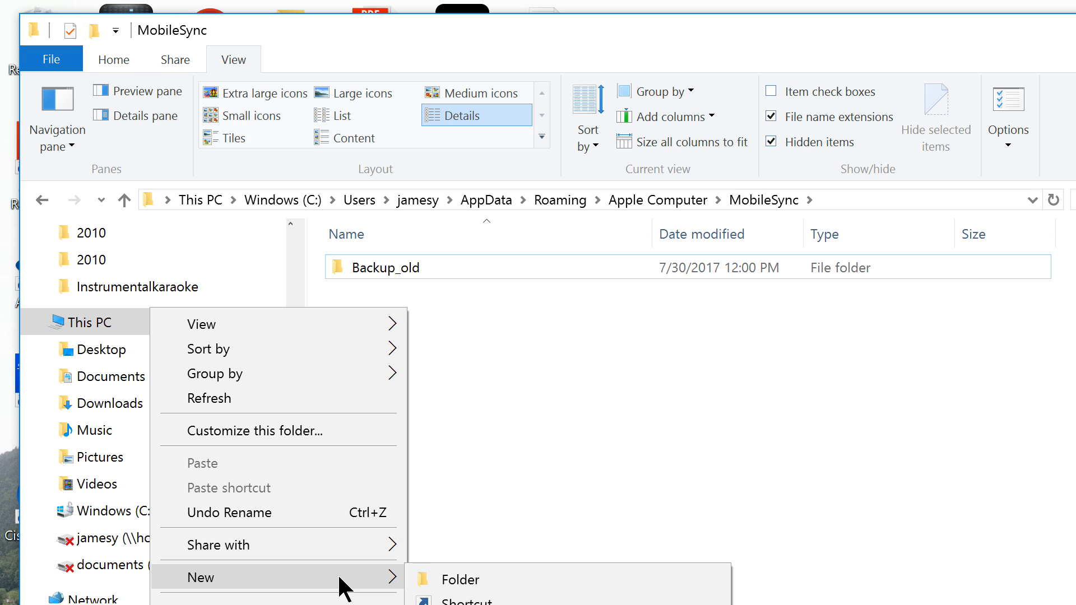
pyautogui.click(438, 578)
pyautogui.write('Backup')
pyautogui.press('Return')
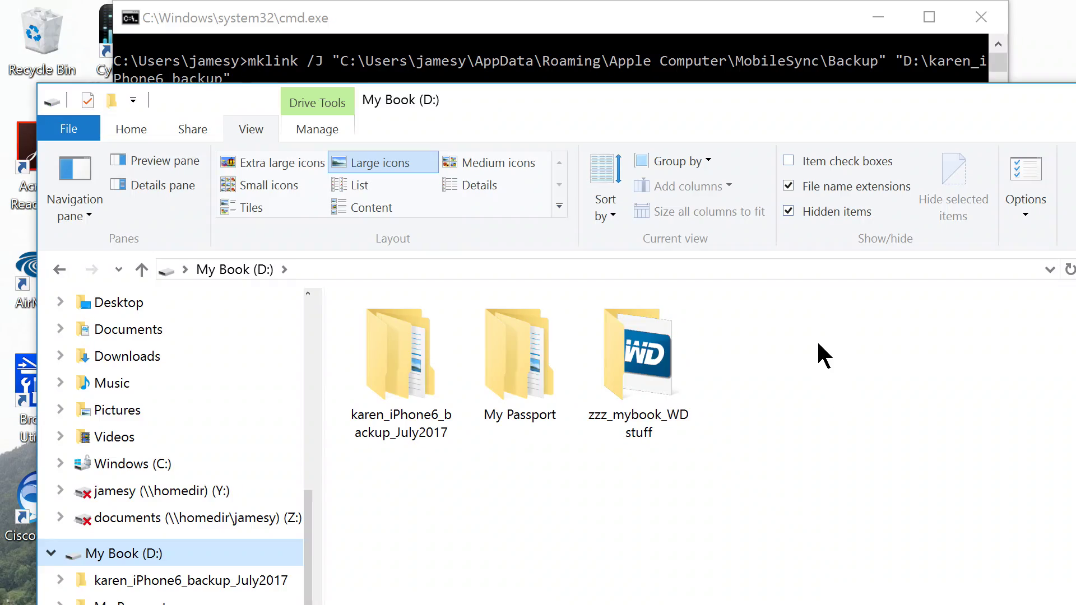
# Create a karen_iPhone6_backup folder on the My Book (D:) drive.
pyautogui.rightClick(816, 341)
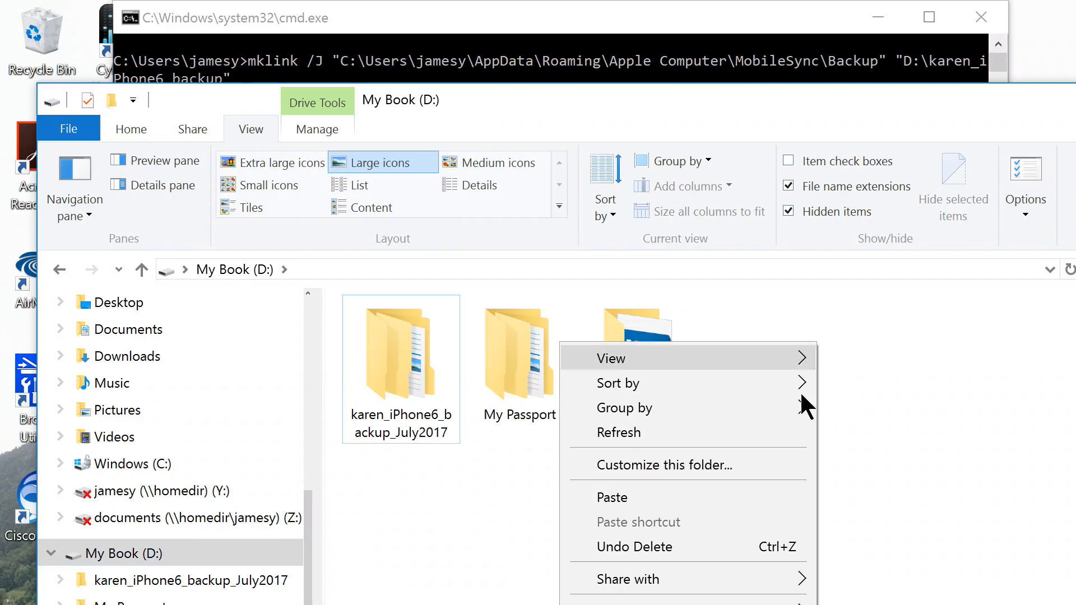
pyautogui.moveTo(685, 601)
pyautogui.click(394, 405)
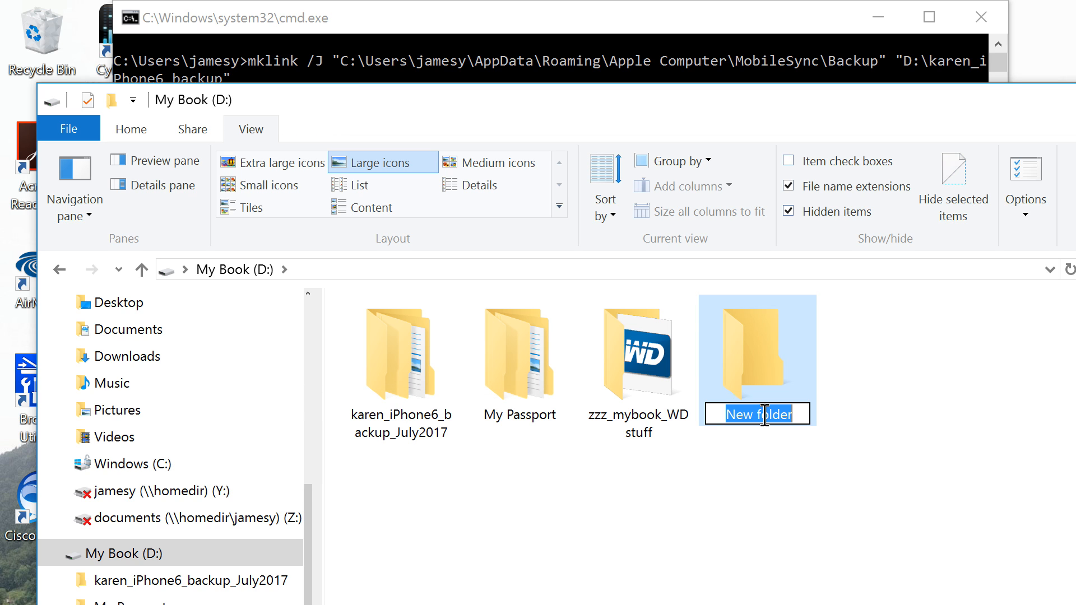
pyautogui.write('karen_iPhone6_')
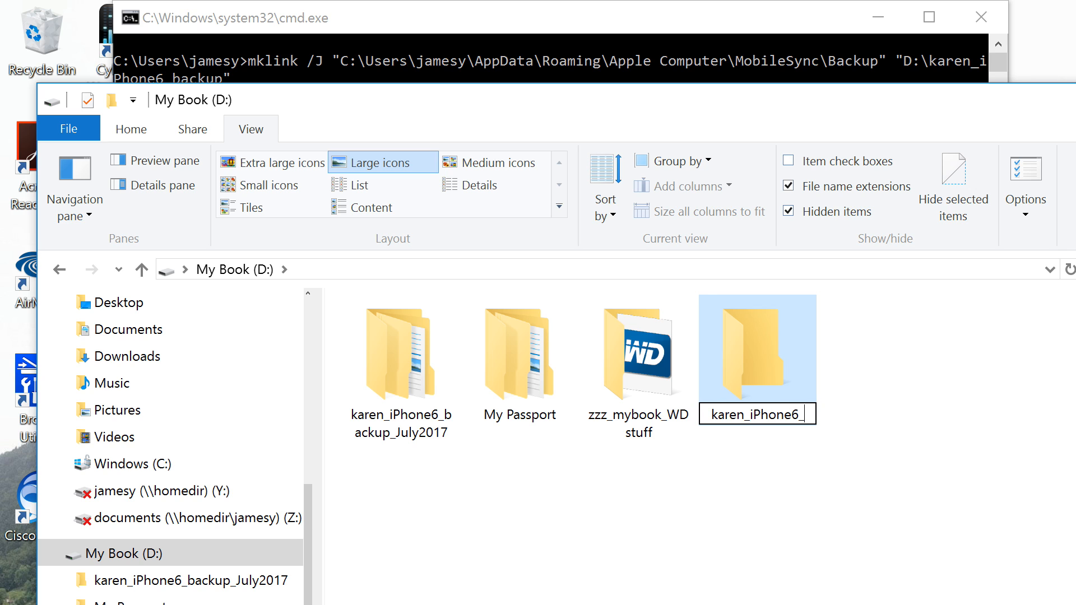
pyautogui.write('backup')
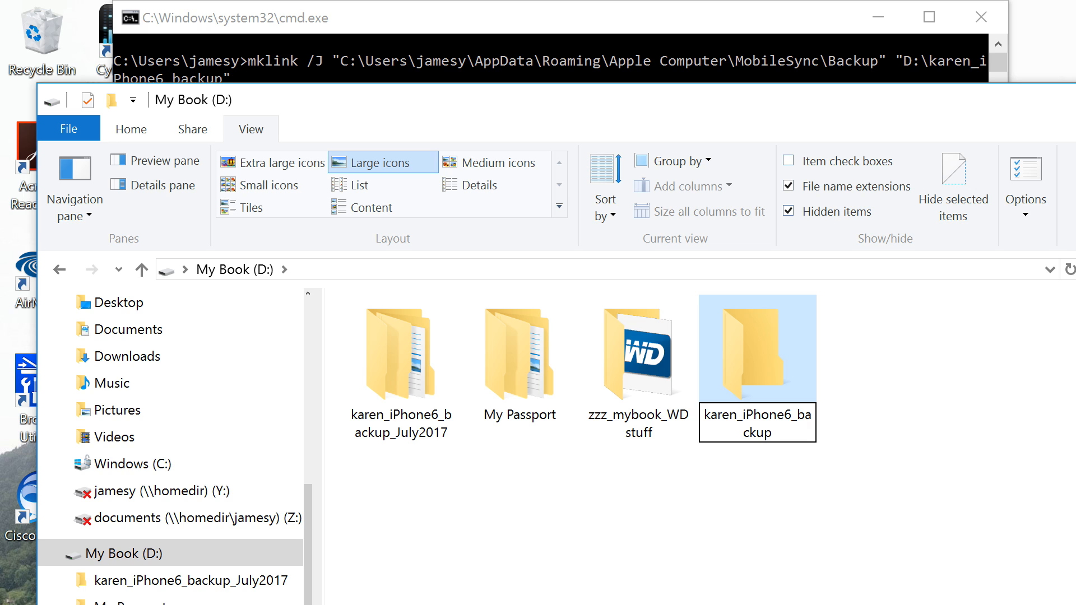
pyautogui.press('Return')
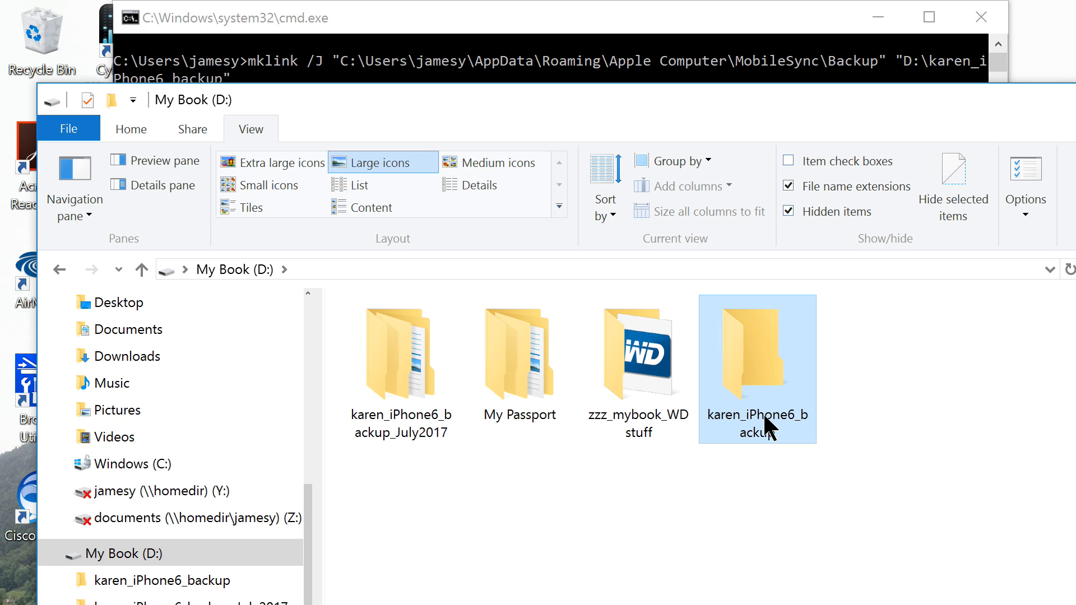
pyautogui.click(760, 470)
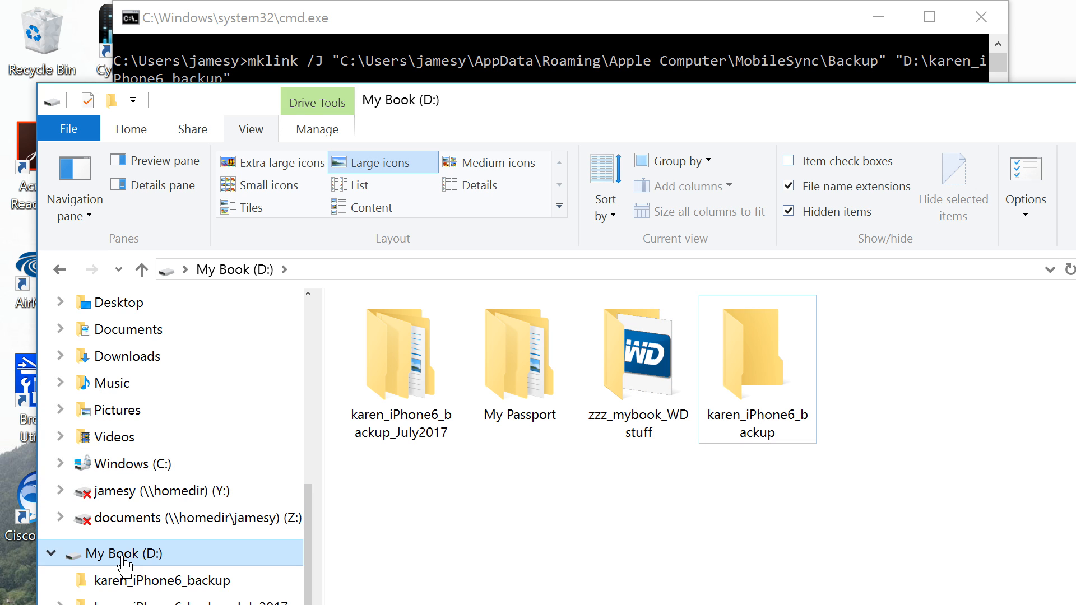
# Return to MobileSync and launch a fresh Command Prompt from Start search.
pyautogui.click(59, 269)
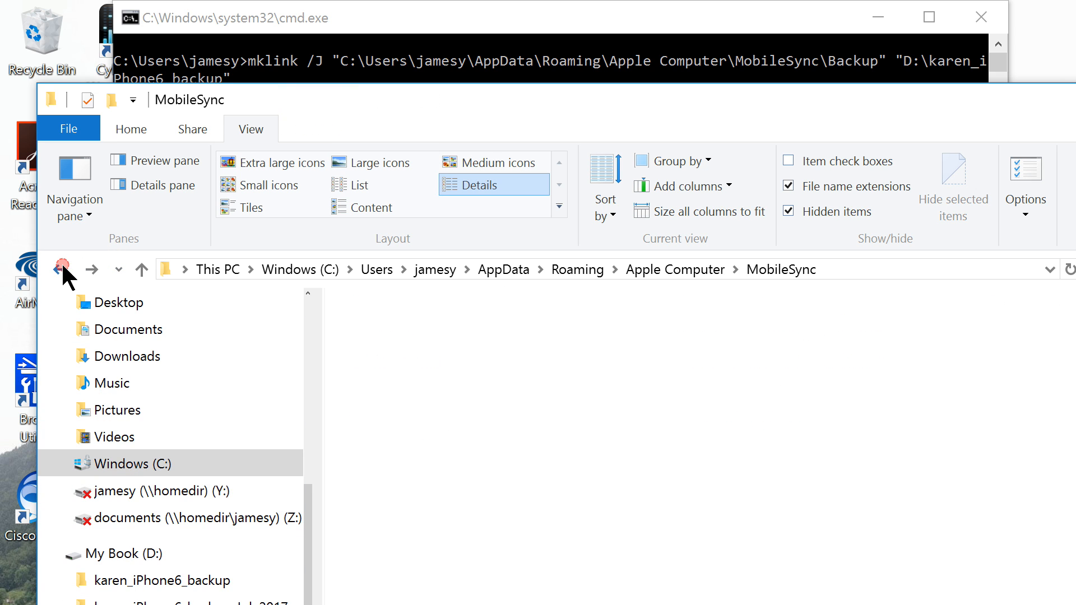
pyautogui.click(92, 269)
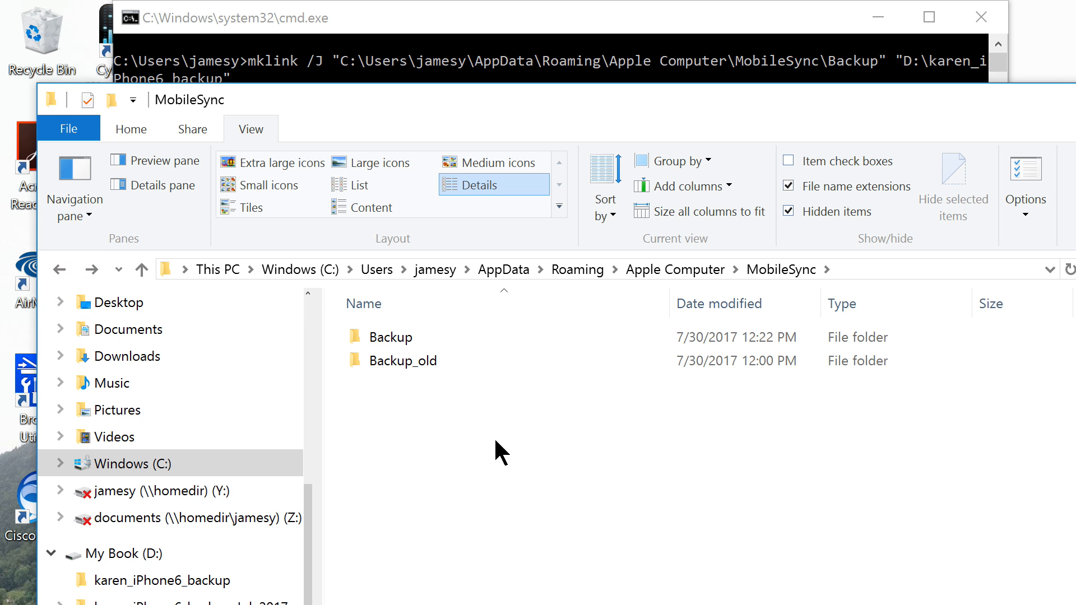
pyautogui.press('super')
pyautogui.write('cmd')
pyautogui.click(277, 231)
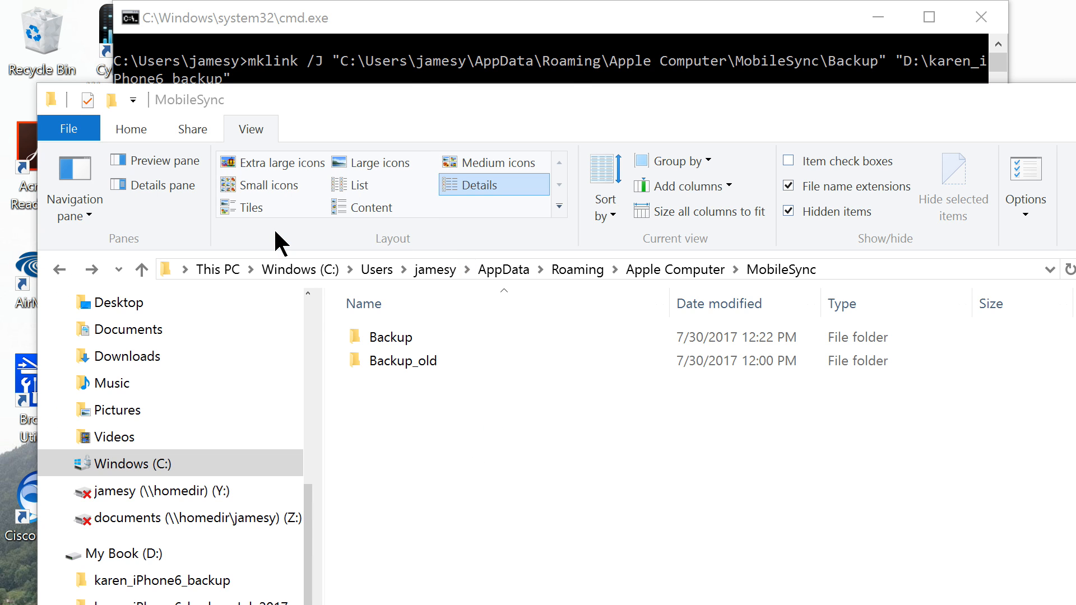
pyautogui.moveTo(429, 46); pyautogui.dragTo(500, 332)
pyautogui.write('mk')
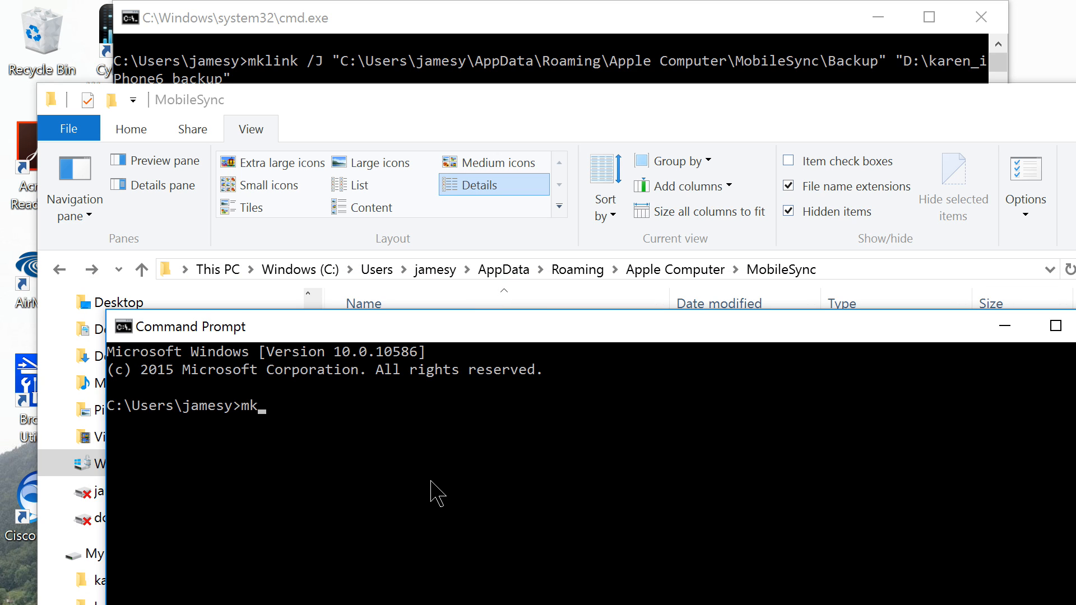
pyautogui.write('link /J "C:\\Users\\jamesy\\App')
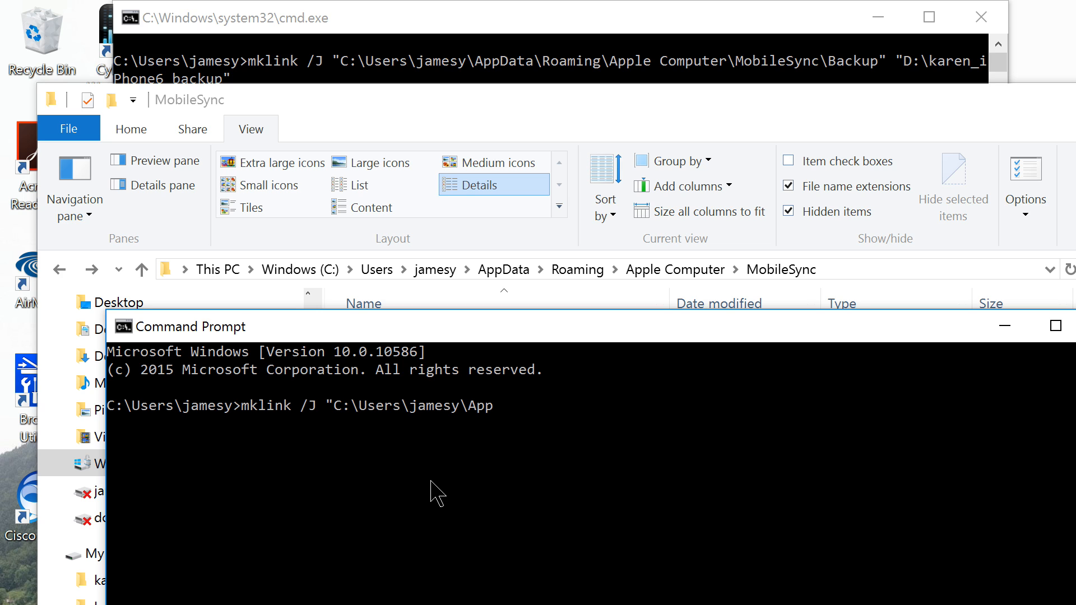
pyautogui.write('Data\\Roaming\\')
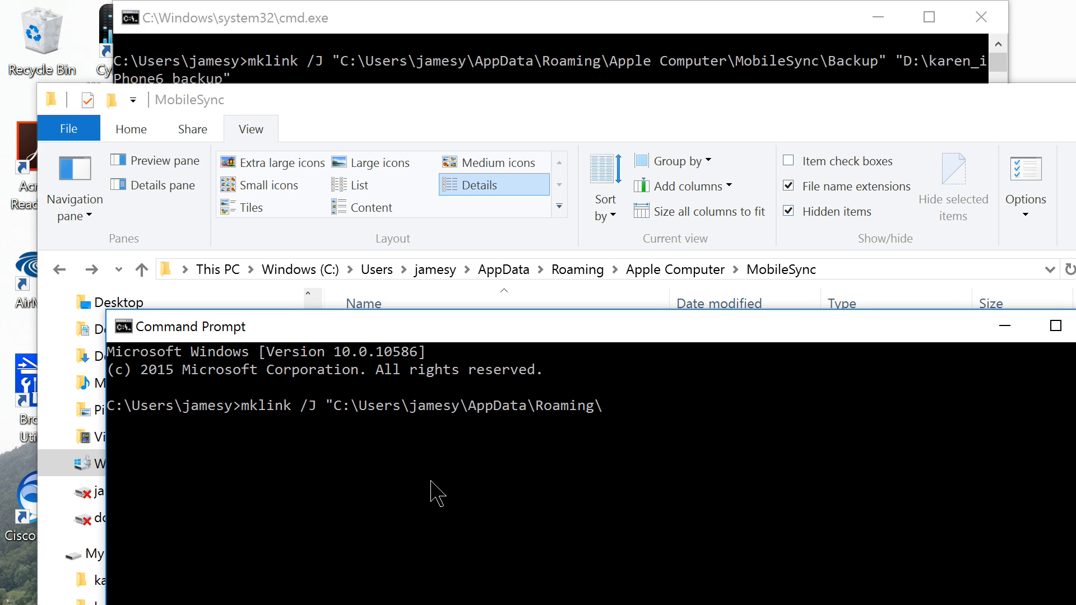
pyautogui.write('Apple C')
pyautogui.write('omputer\\')
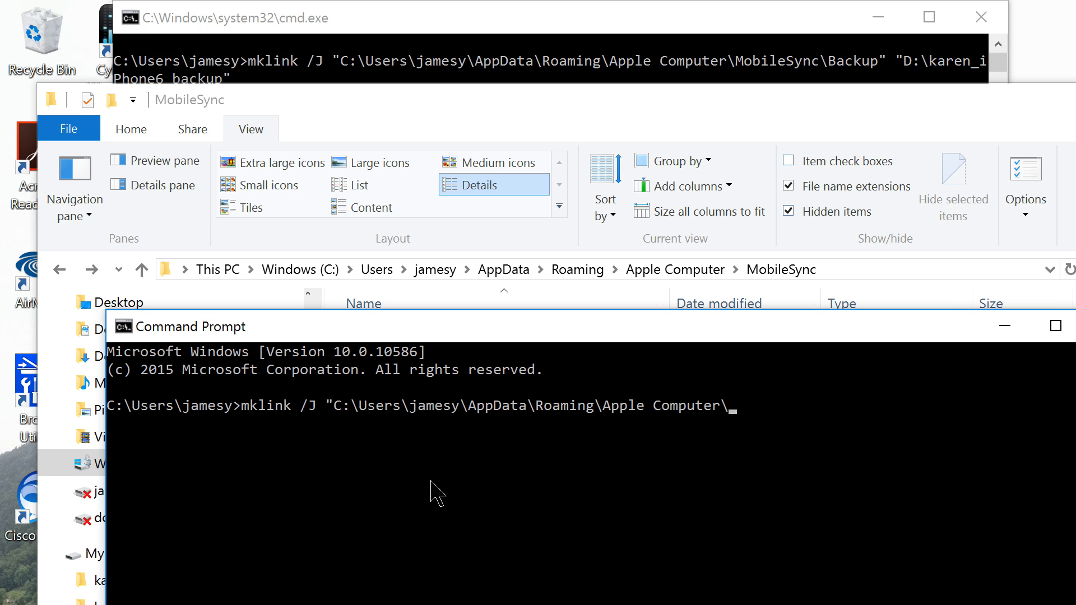
pyautogui.write('MobileSync\\Backup" "D:')
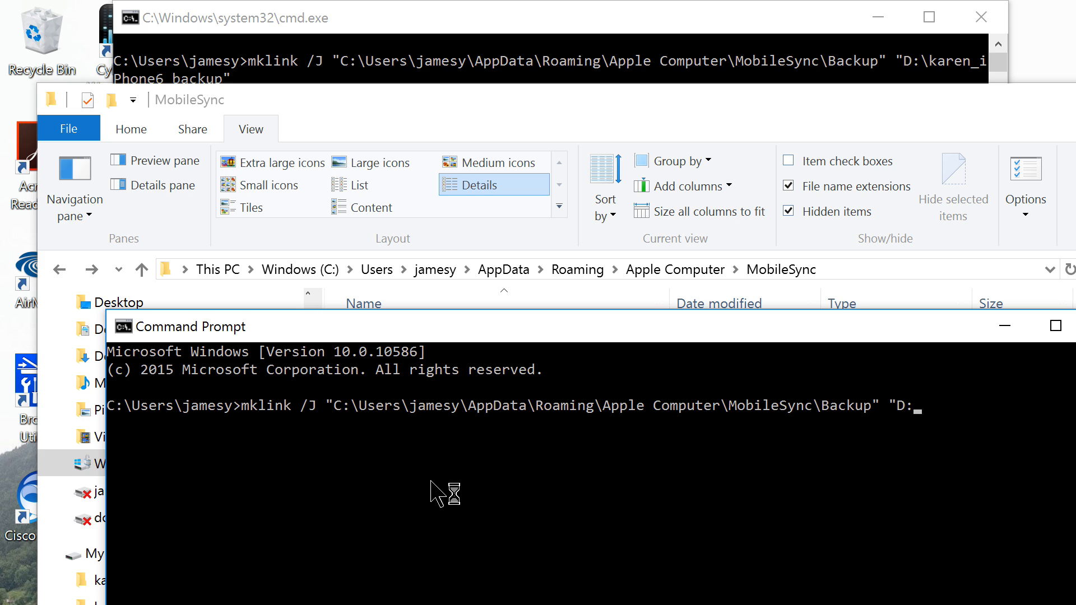
pyautogui.write('karen_i')
pyautogui.write('P')
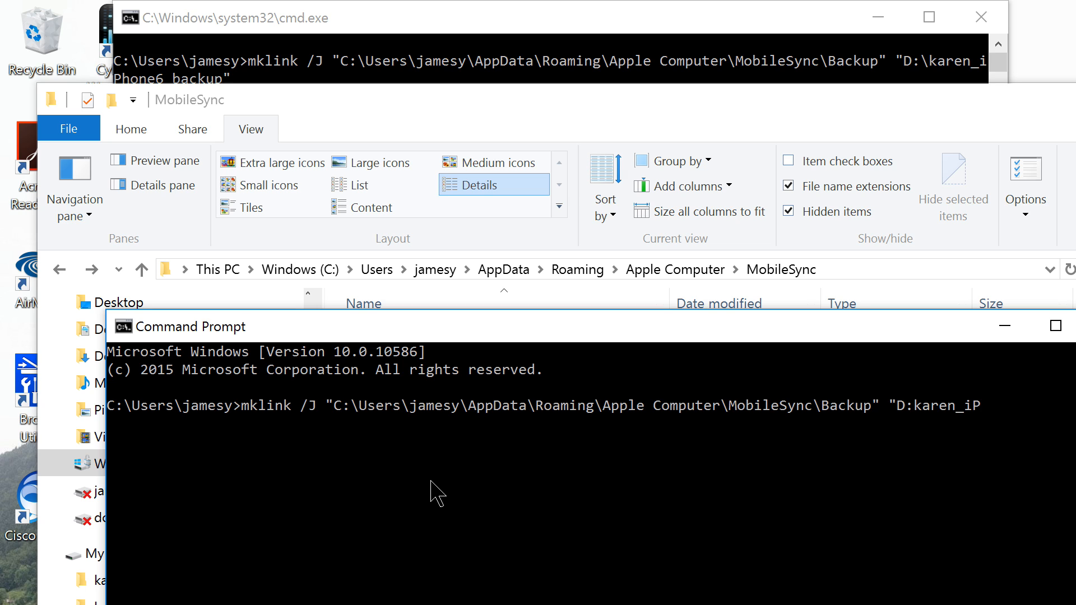
pyautogui.write('hone6')
pyautogui.write('_backu')
# Run the mklink junction command and highlight the 'Junction created' confirmation line.
pyautogui.press('Return')
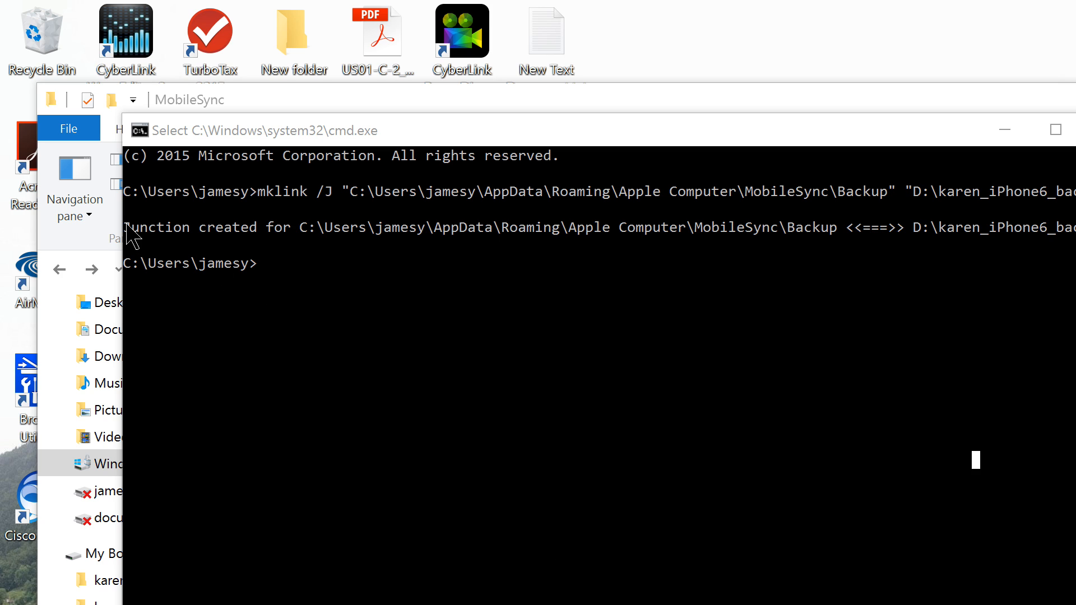
pyautogui.click(135, 235)
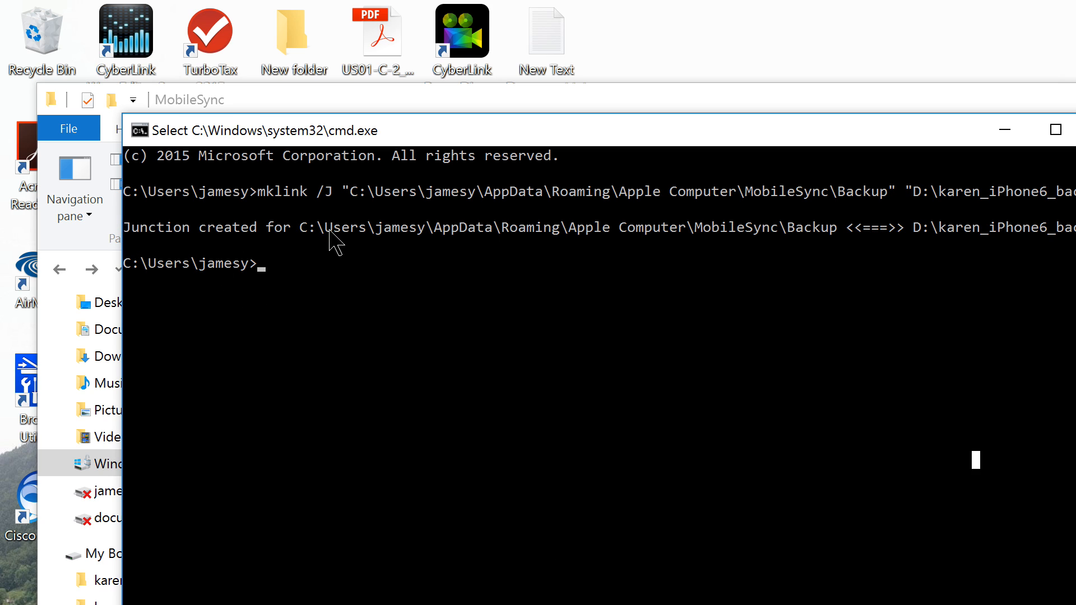
pyautogui.moveTo(125, 227)
pyautogui.mouseDown()
pyautogui.moveTo(955, 247)
pyautogui.moveTo(1075, 231)
pyautogui.mouseUp()
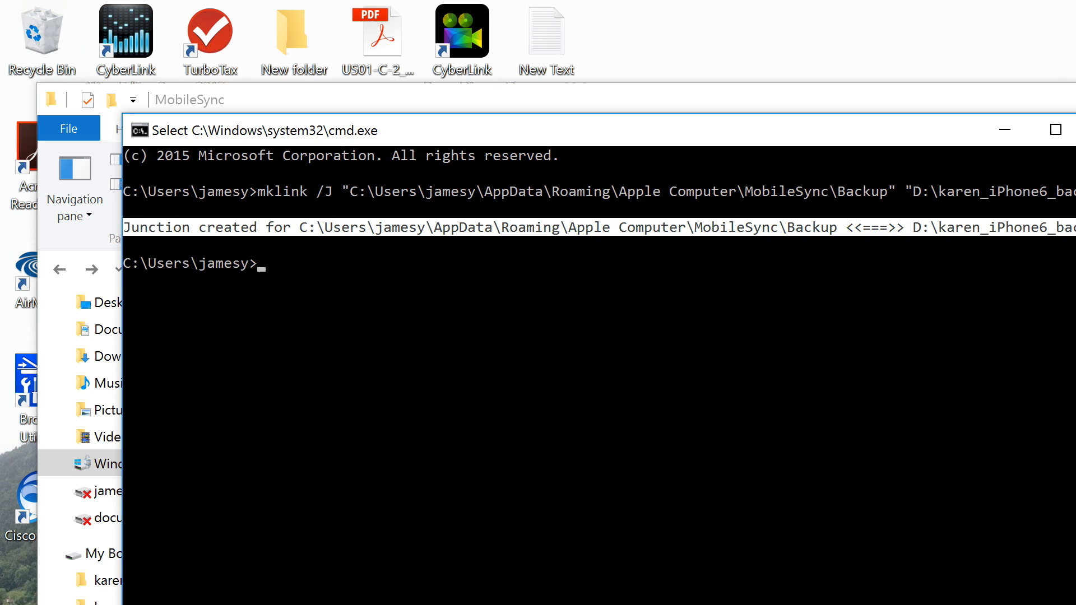
# Highlight the <<===>> link arrow between both paths, then dismiss the command window.
pyautogui.click(899, 252)
pyautogui.moveTo(847, 228); pyautogui.dragTo(904, 227)
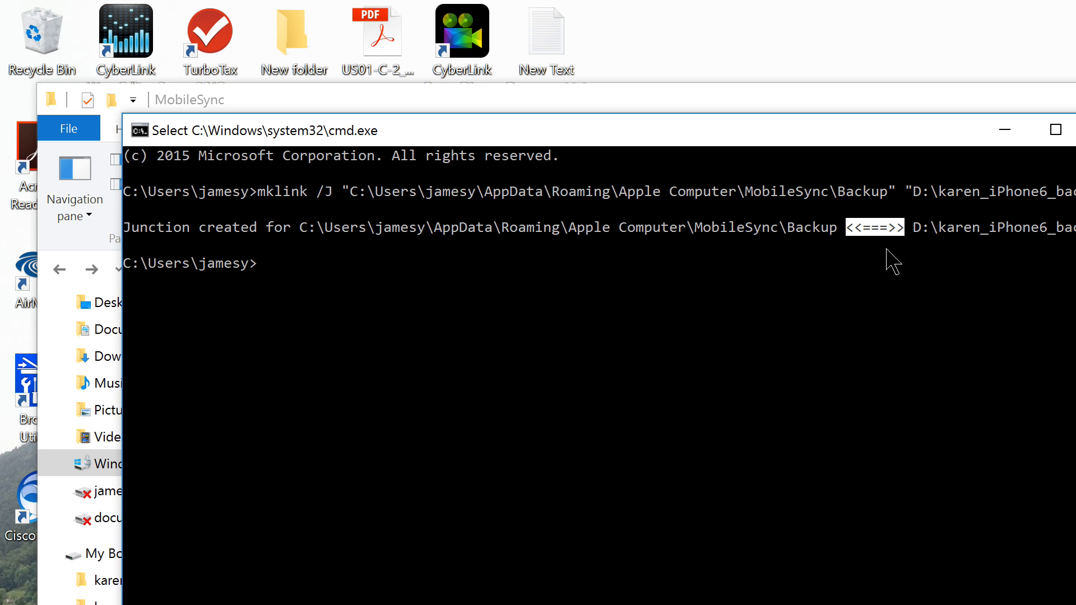
pyautogui.click(860, 298)
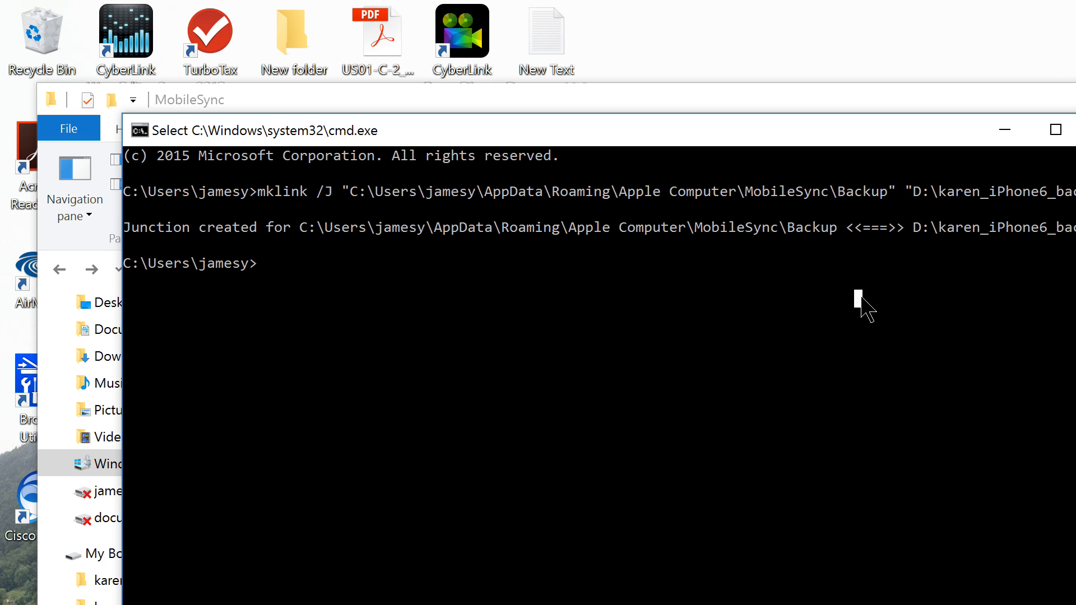
pyautogui.click(1004, 130)
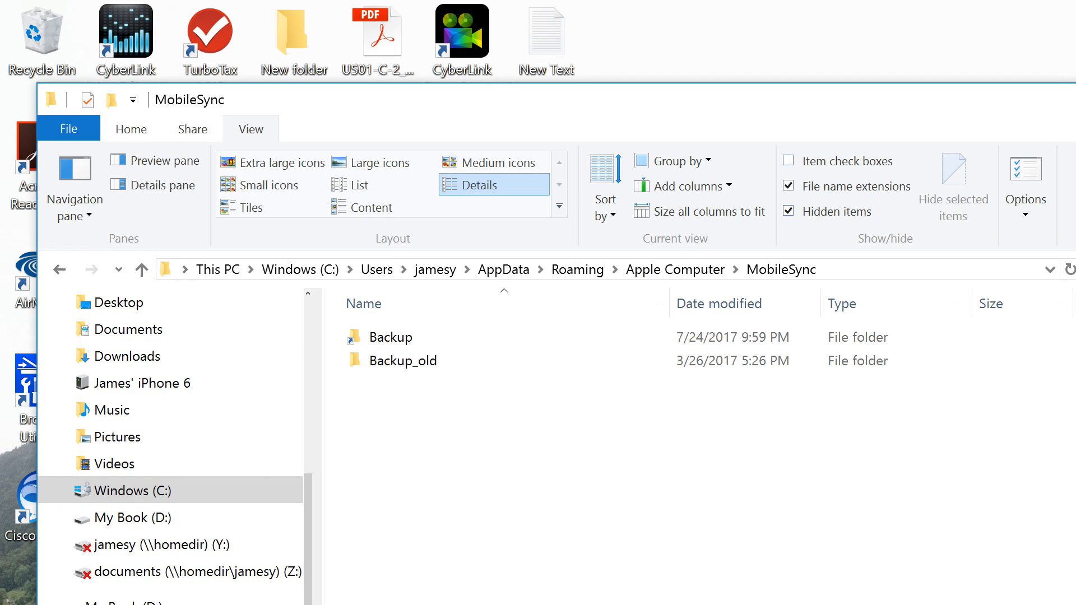
# Compare MobileSync's linked Backup contents with D:\karen_iPhone6_backup to confirm the same subfolder.
pyautogui.doubleClick(448, 337)
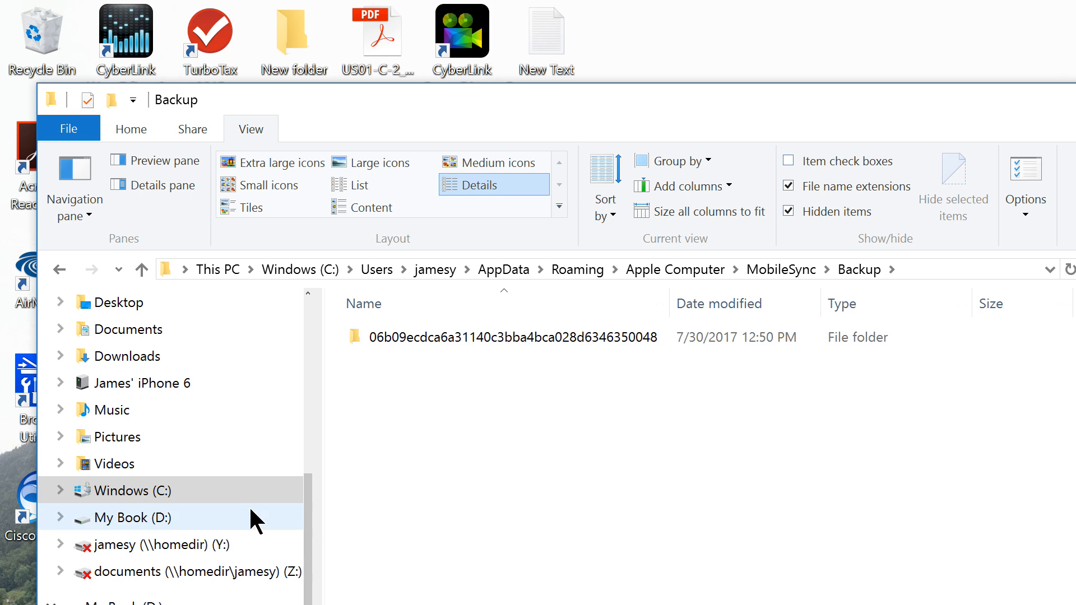
pyautogui.click(127, 602)
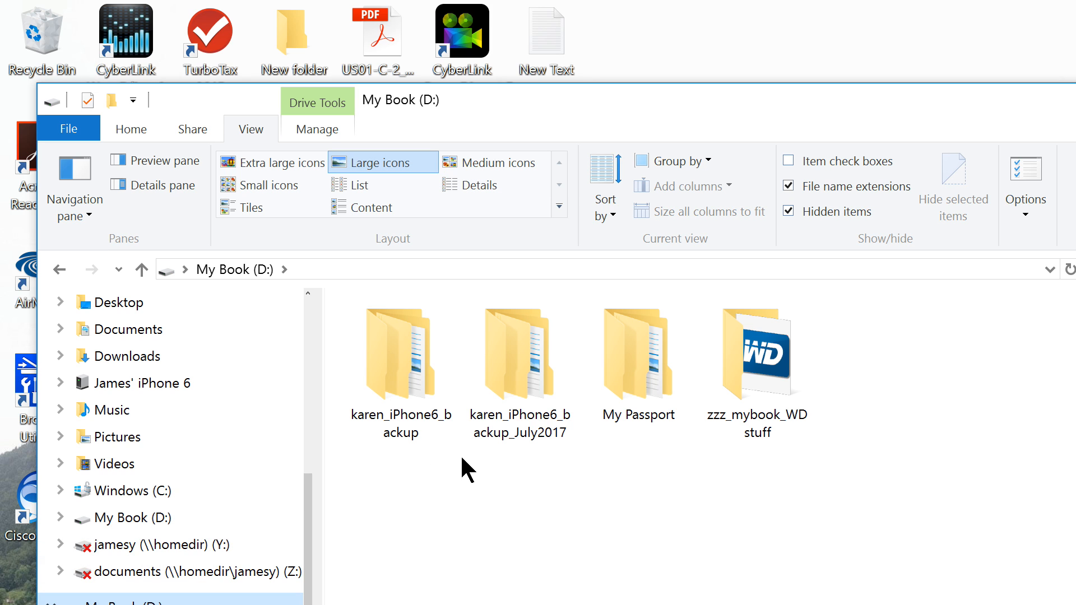
pyautogui.doubleClick(409, 385)
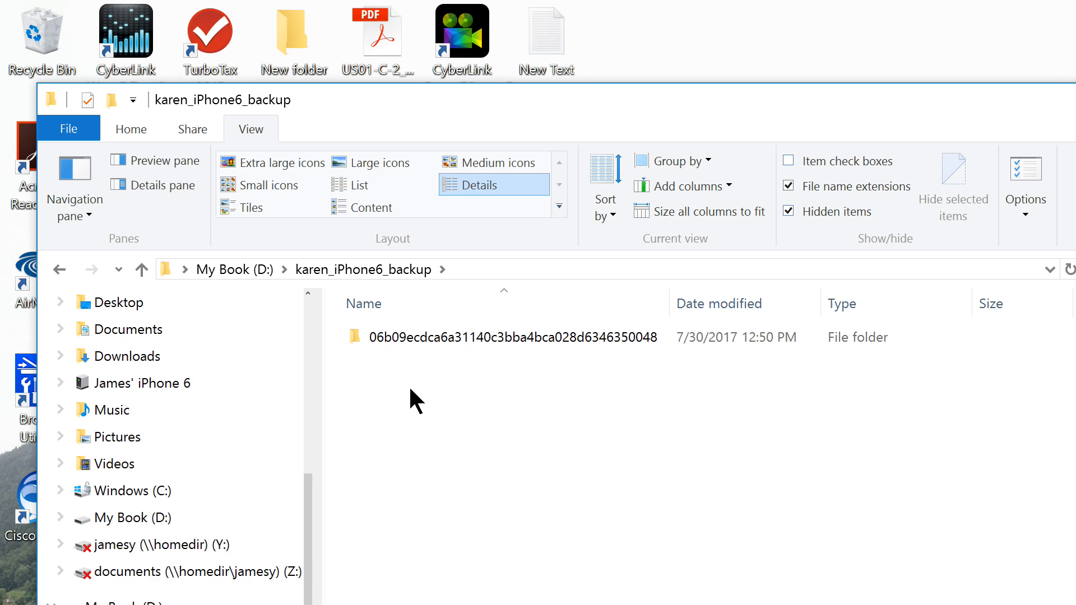